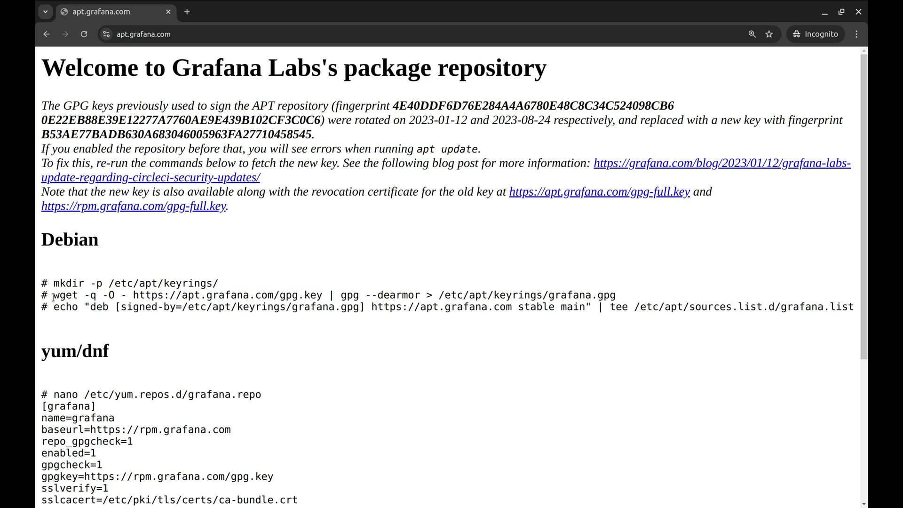
Add the Grafana APT signing key and the grafana.list repository source from the install page
drag(55, 297, 634, 303)
key(ctrl+c)
key(alt+Tab)
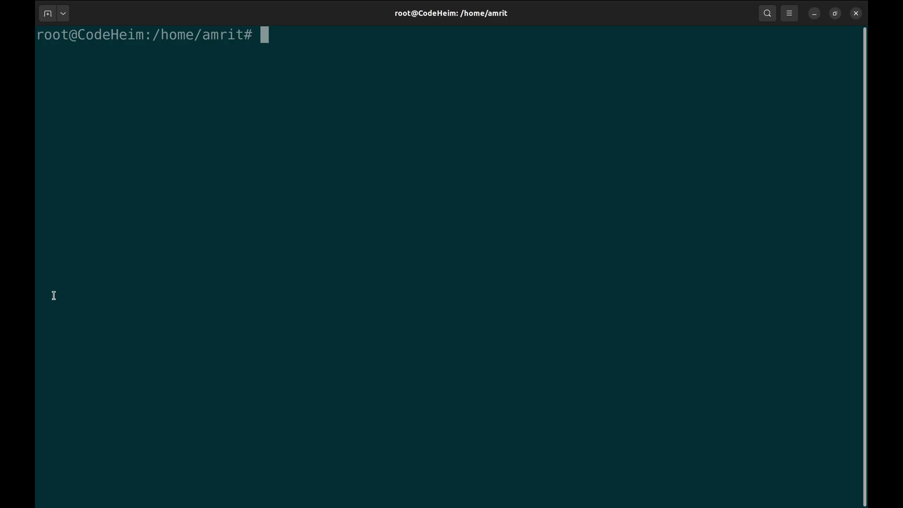
key(ctrl+shift+v)
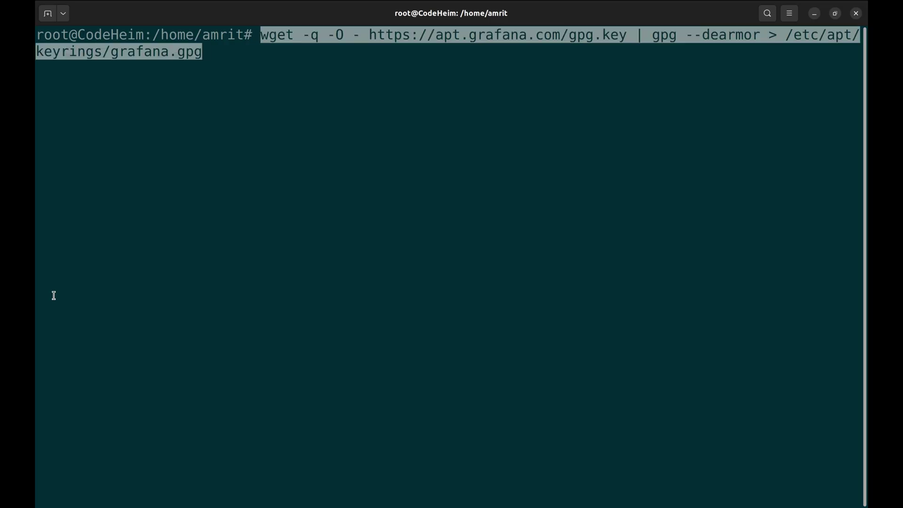
key(Return)
key(alt+Tab)
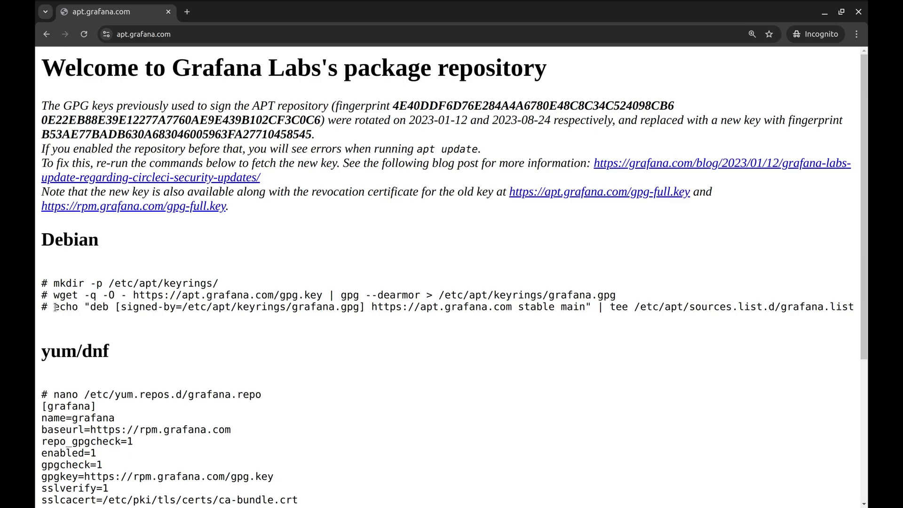
drag(54, 306, 853, 308)
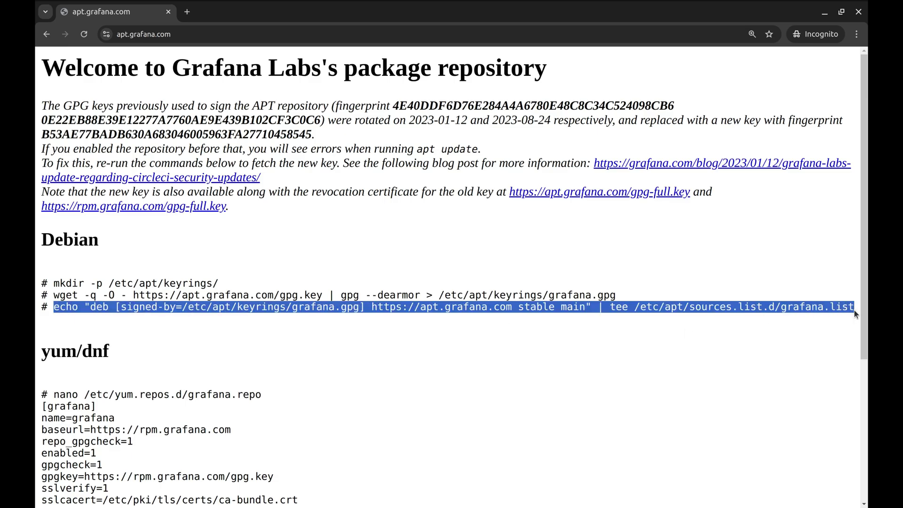
key(alt+Tab)
text(echo "deb [signed-by=/etc/apt/keyrings/grafana.gpg] https://apt.grafana.com stable main" | tee /etc/apt/sources.list.d/grafana.list)
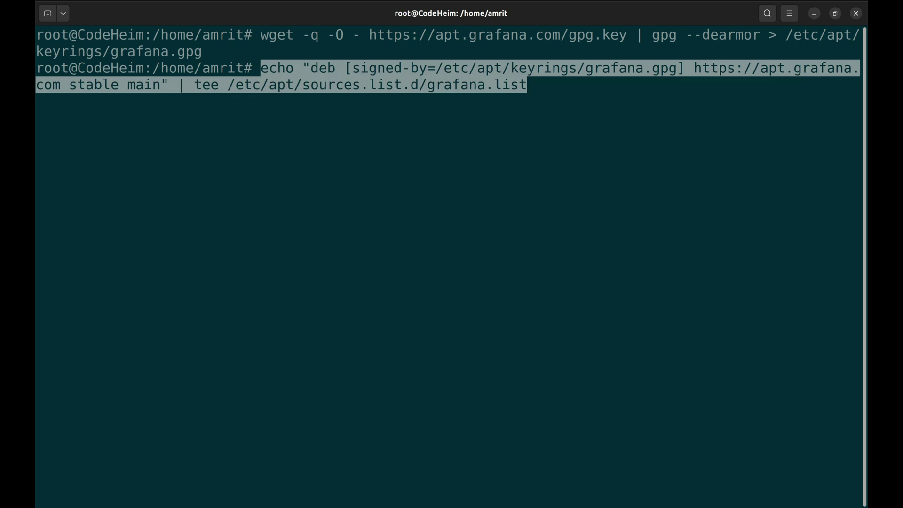
key(Return)
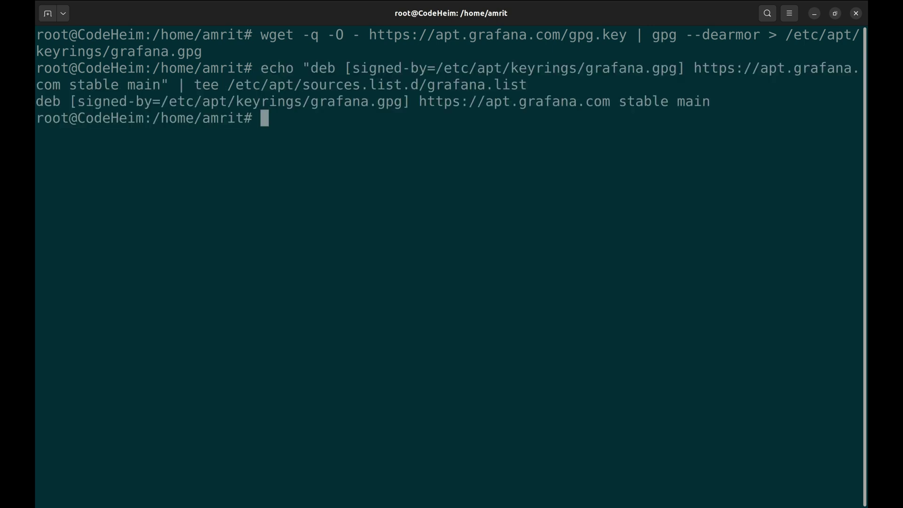
Refresh package lists with apt update and install loki, alloy and grafana, confirming the prompt
text(apt update)
key(Return)
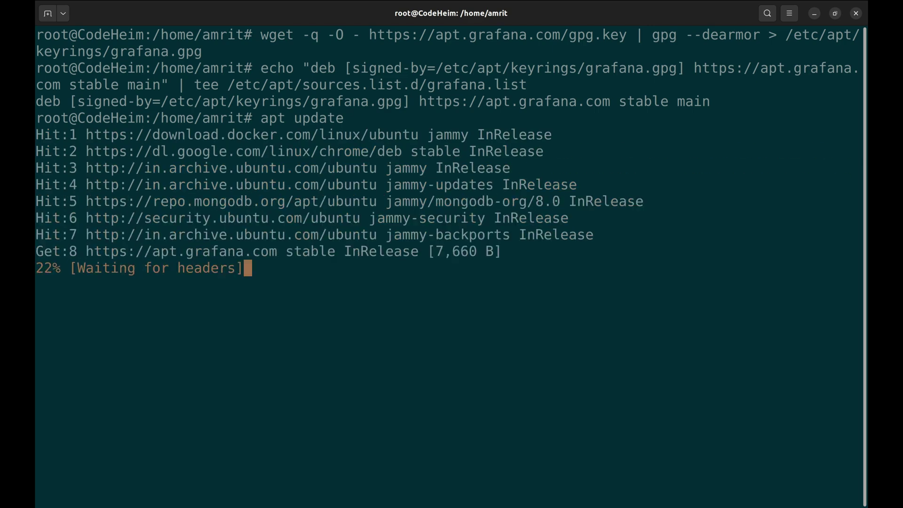
key(ctrl+l)
text(apt install)
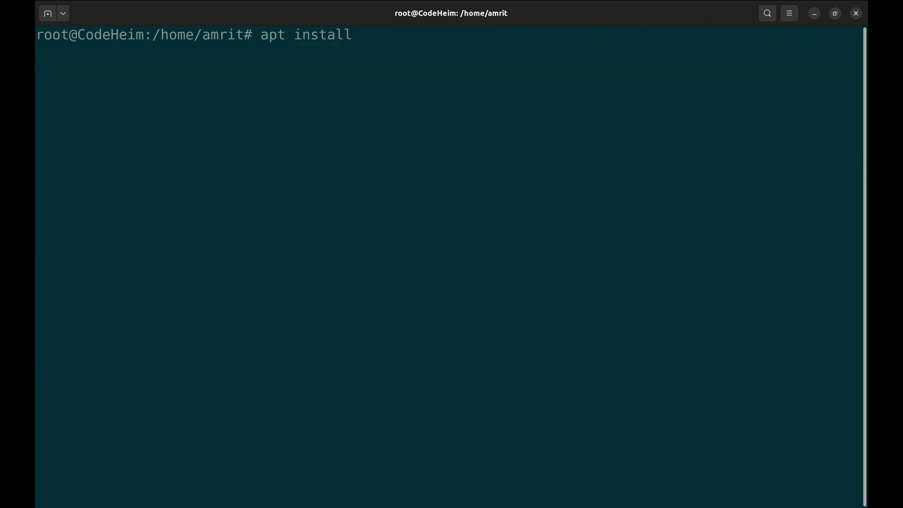
text( loki alloy grafana)
key(Return)
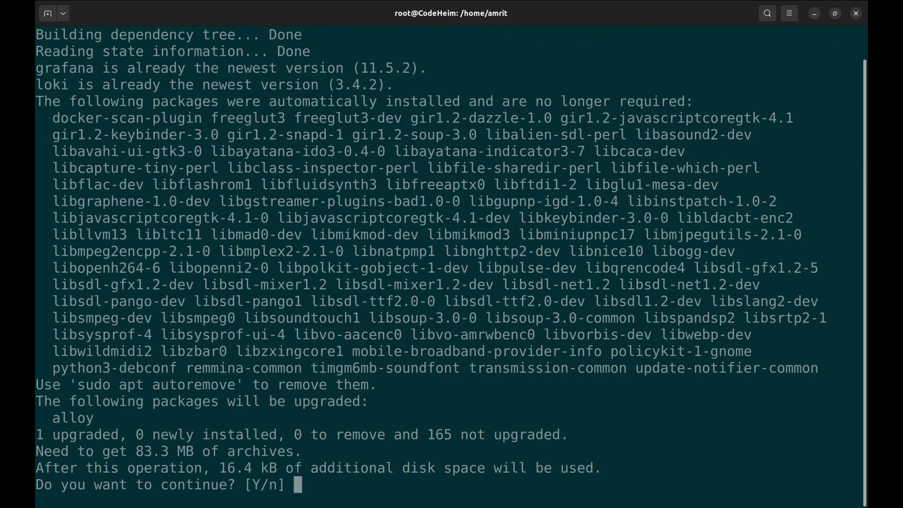
key(Return)
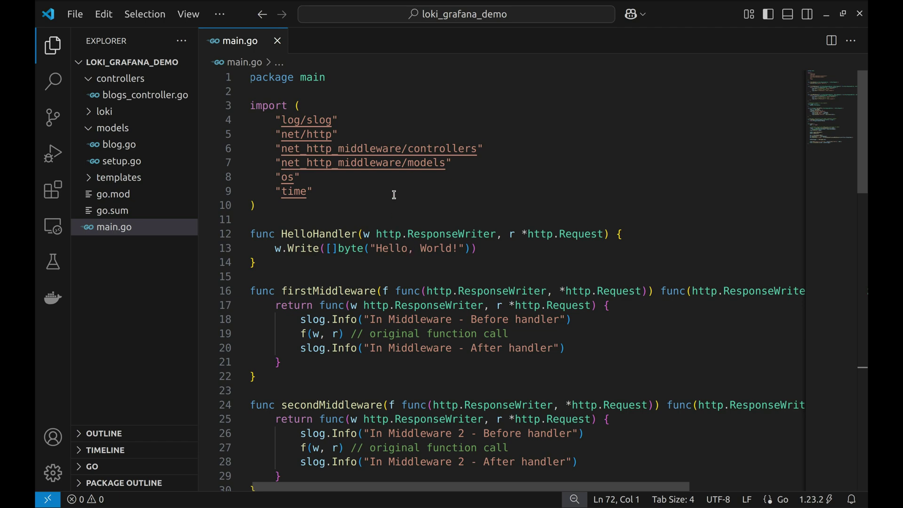
scroll(394, 194, down, 10)
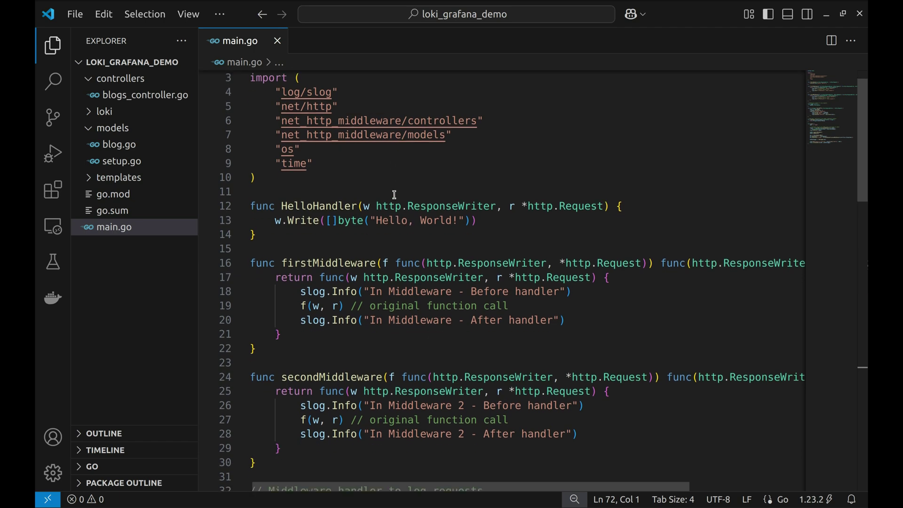
scroll(394, 194, down, 5)
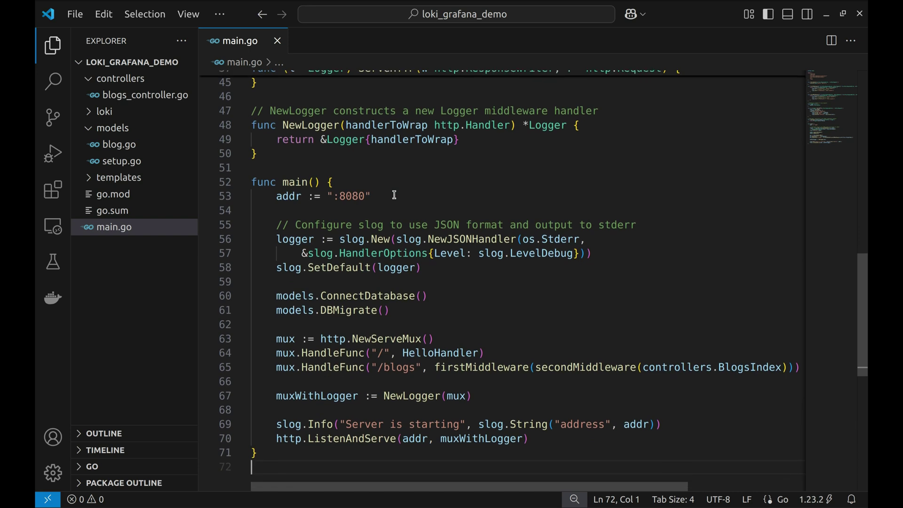
click(276, 225)
drag(276, 225, 439, 269)
click(445, 275)
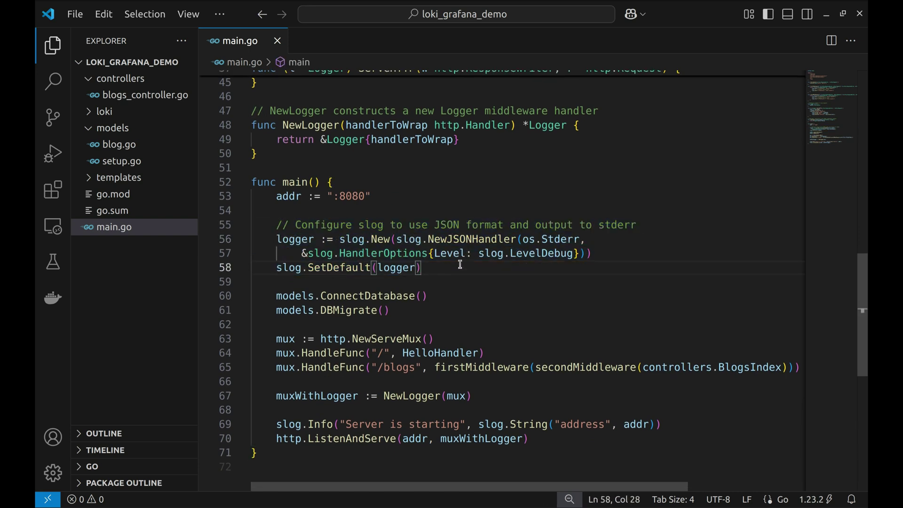
double_click(477, 240)
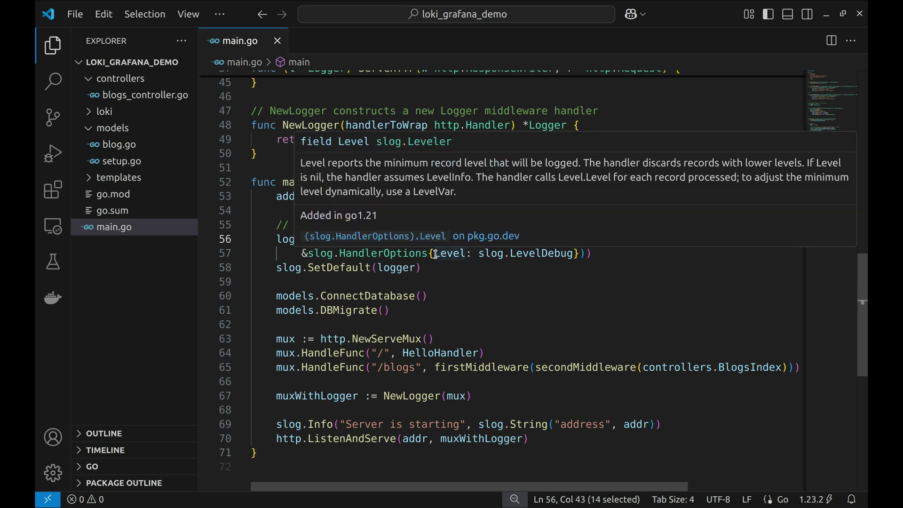
drag(435, 255, 570, 254)
click(453, 267)
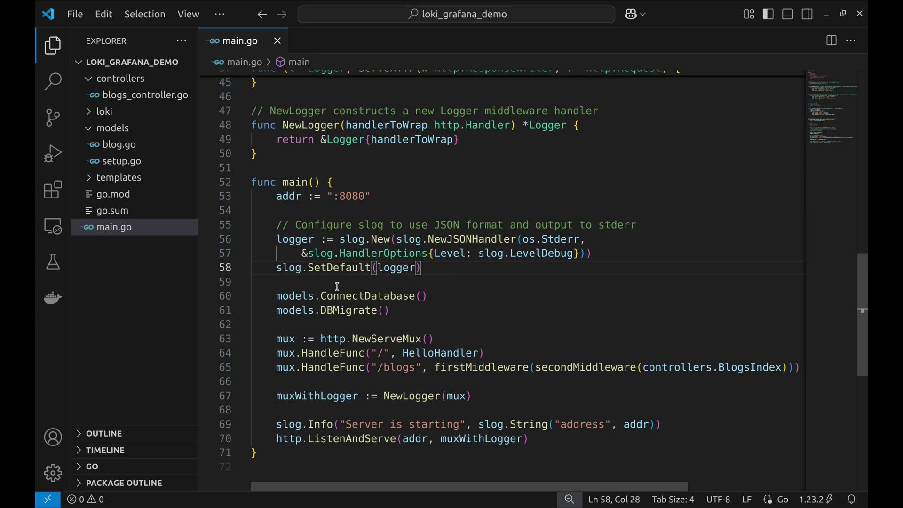
double_click(333, 267)
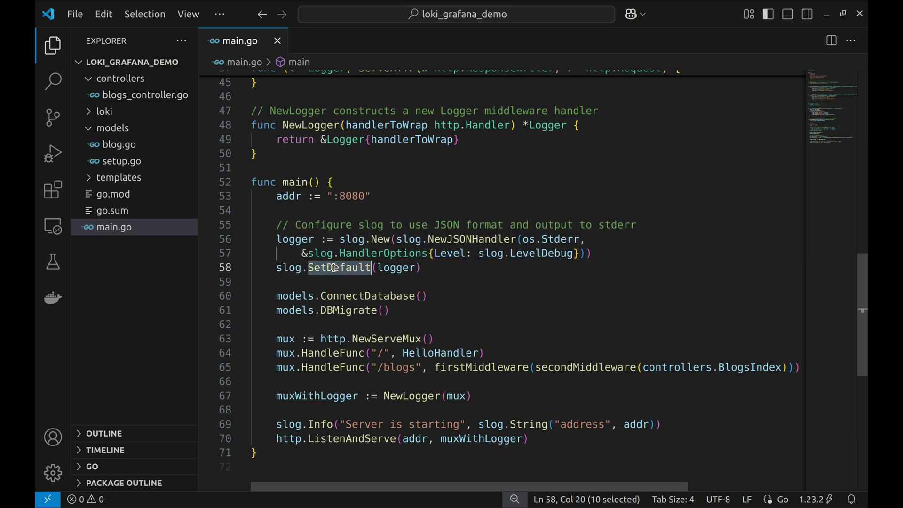
click(453, 267)
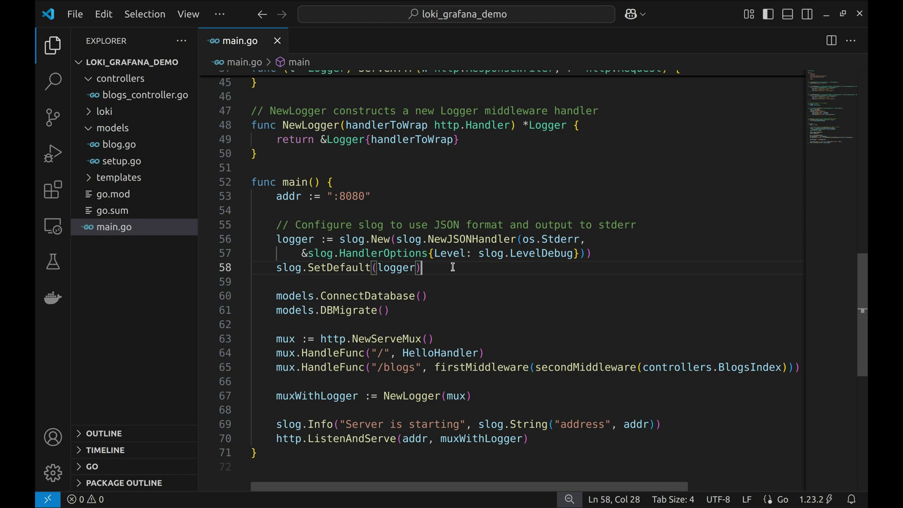
Run go run main.go with stdout and stderr redirected to /tmp/sample_app.log
key(alt+Tab)
text(go run main.go > /tmp/sample_app.log 2>&1)
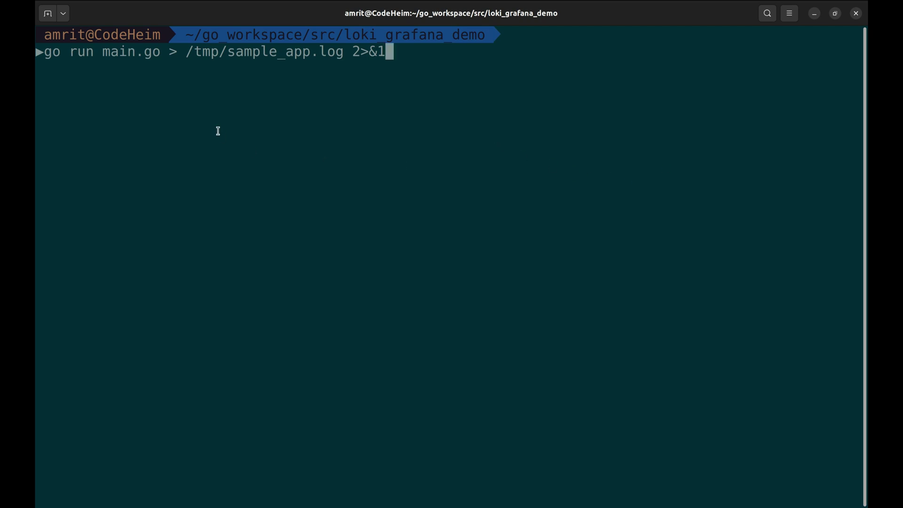
drag(186, 50, 344, 51)
click(366, 79)
key(Return)
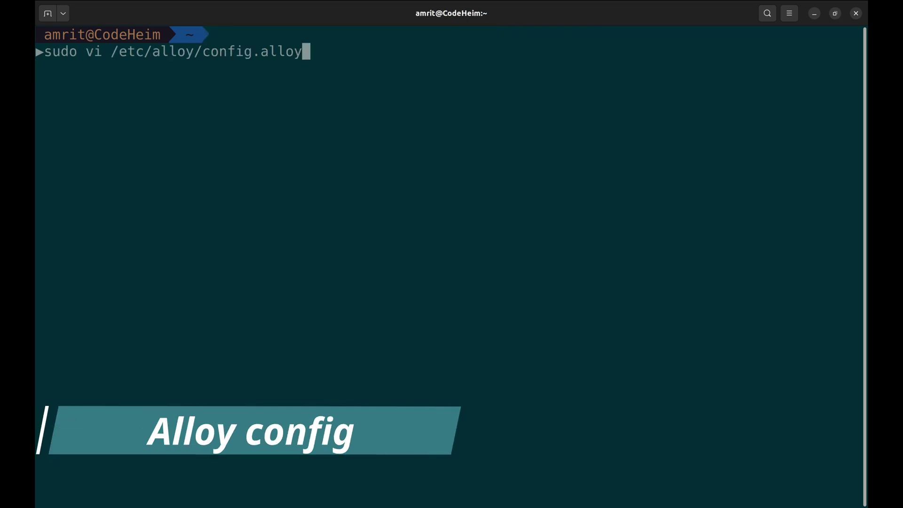
Inspect /etc/alloy/config.alloy's sample_app source, watched log path, application job label and Loki push URL
key(Return)
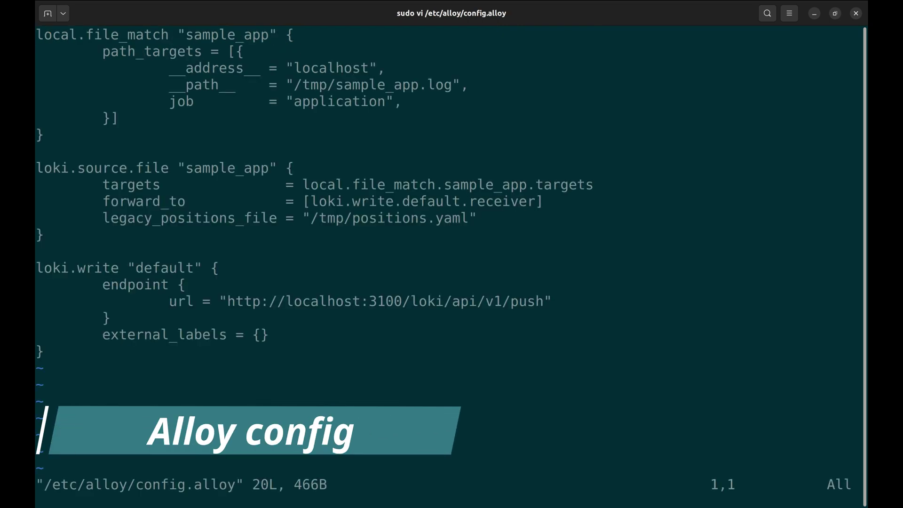
double_click(222, 36)
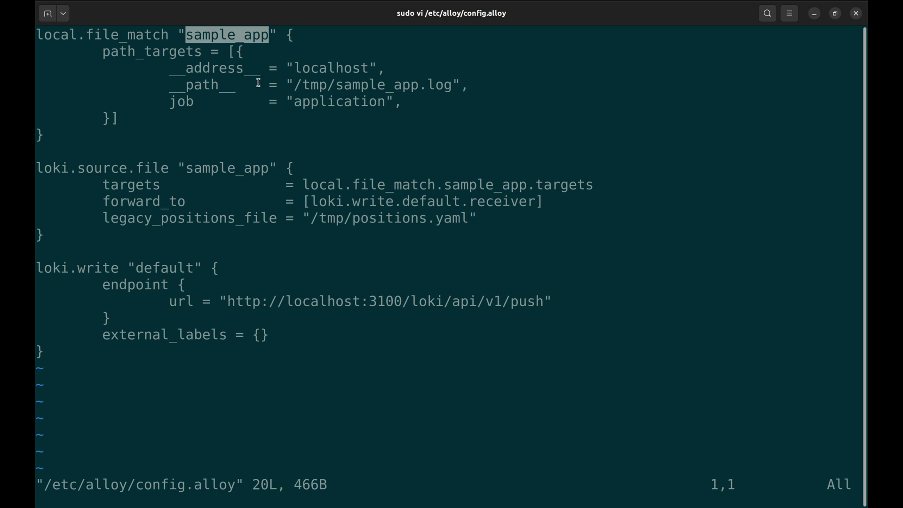
double_click(319, 68)
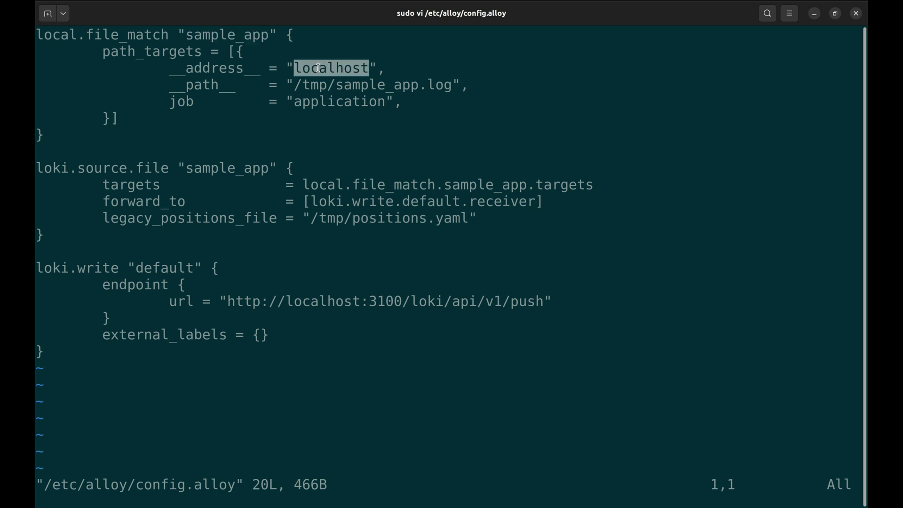
drag(296, 85, 452, 90)
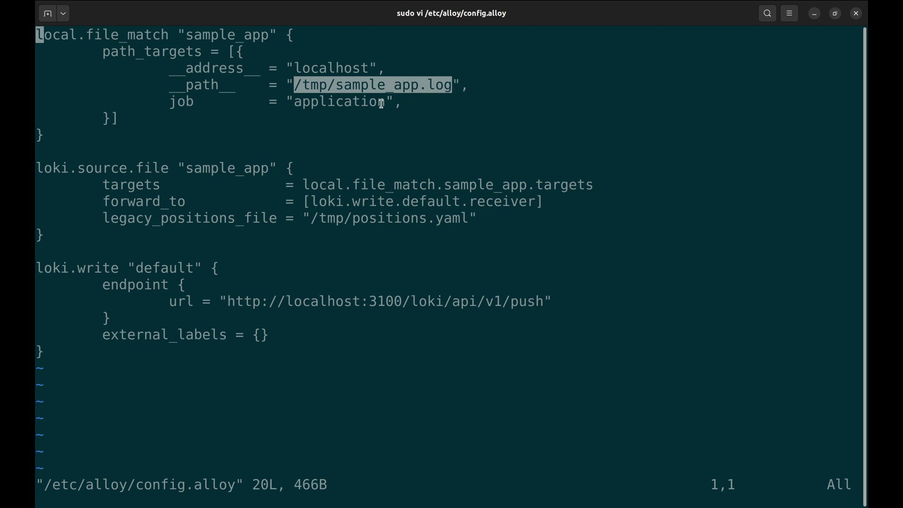
double_click(344, 101)
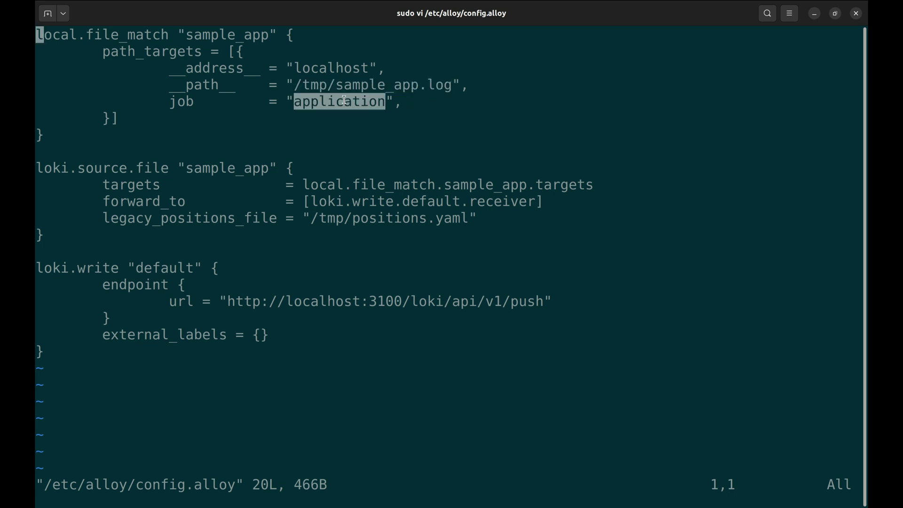
click(361, 138)
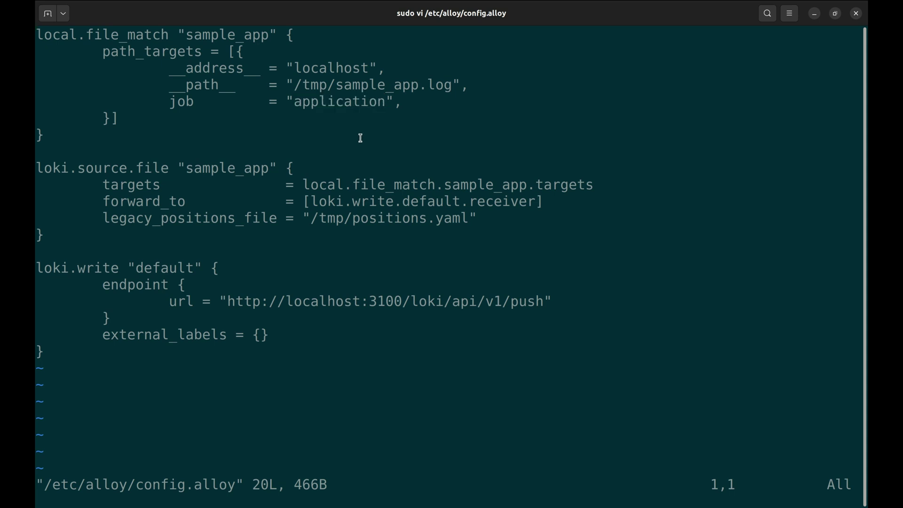
drag(225, 301, 543, 305)
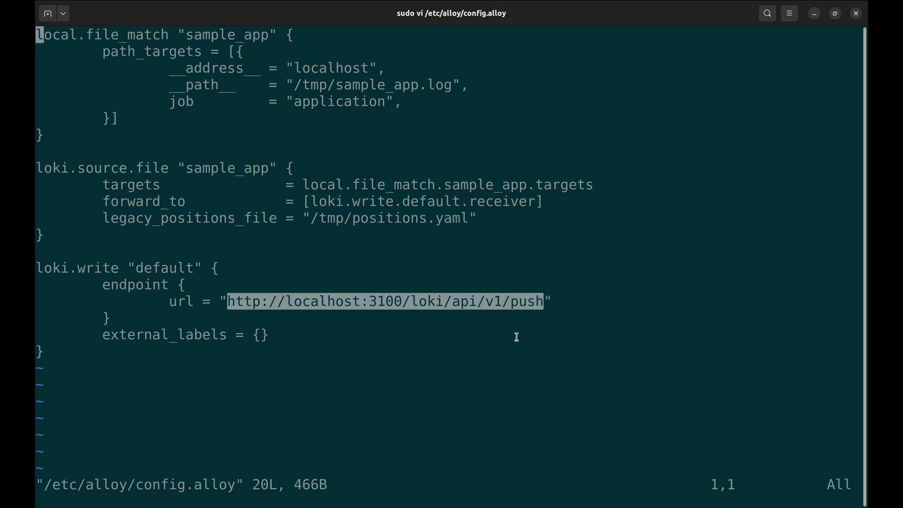
key(Escape)
Quit the config unchanged and run sudo alloy convert --source-format=promtail on the Promtail config
text(:q)
key(Return)
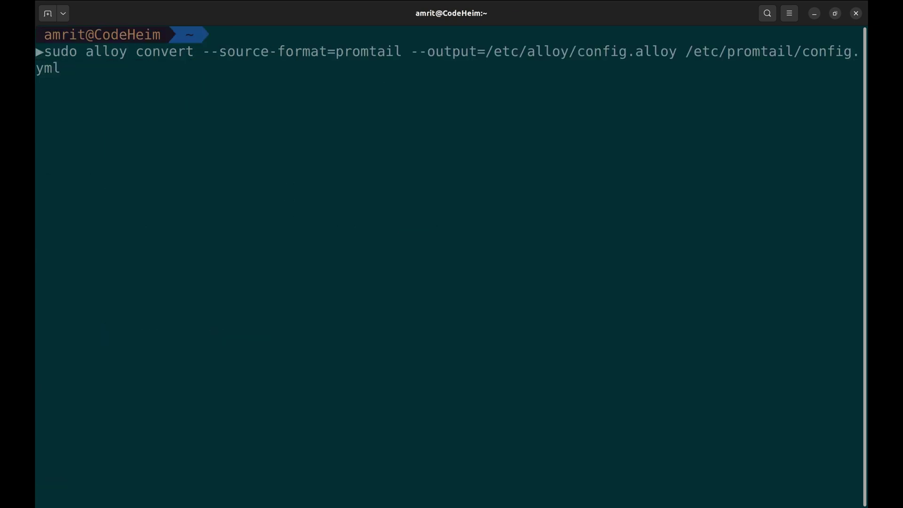
key(Return)
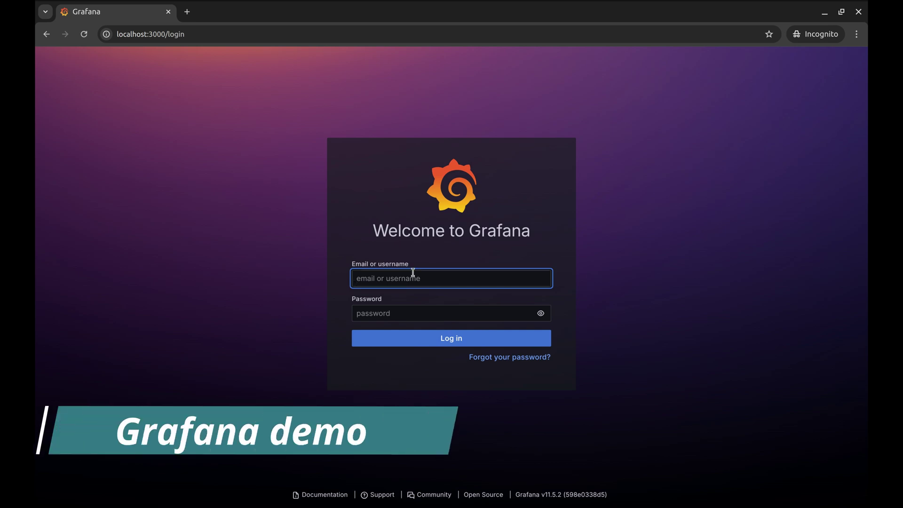
Sign in to Grafana with the admin username and the account password
text(adm)
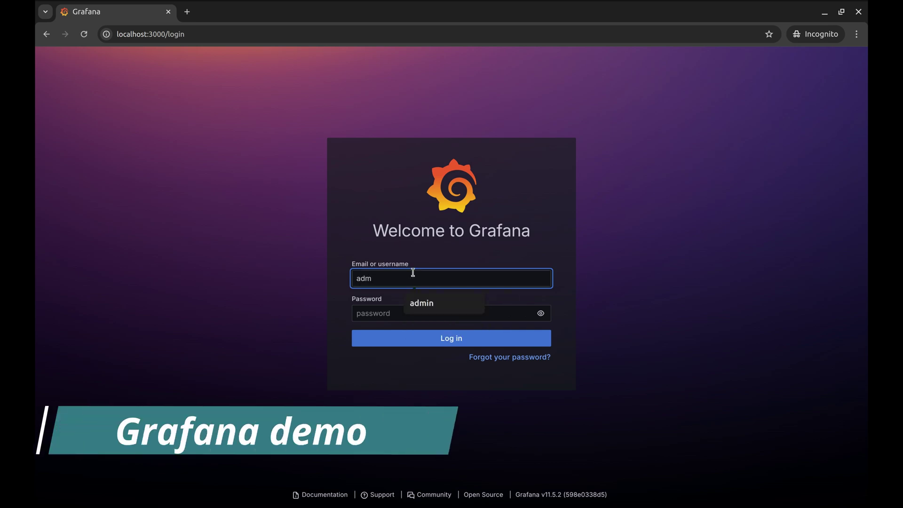
text(in)
key(Tab)
text(admi)
key(Return)
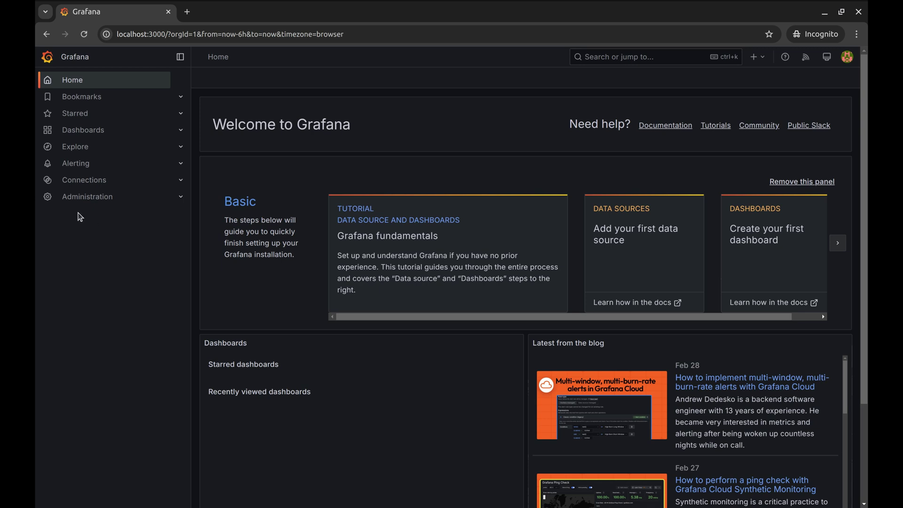
Search the Add new connection catalogue for 'loki' and open the Loki data source
click(69, 182)
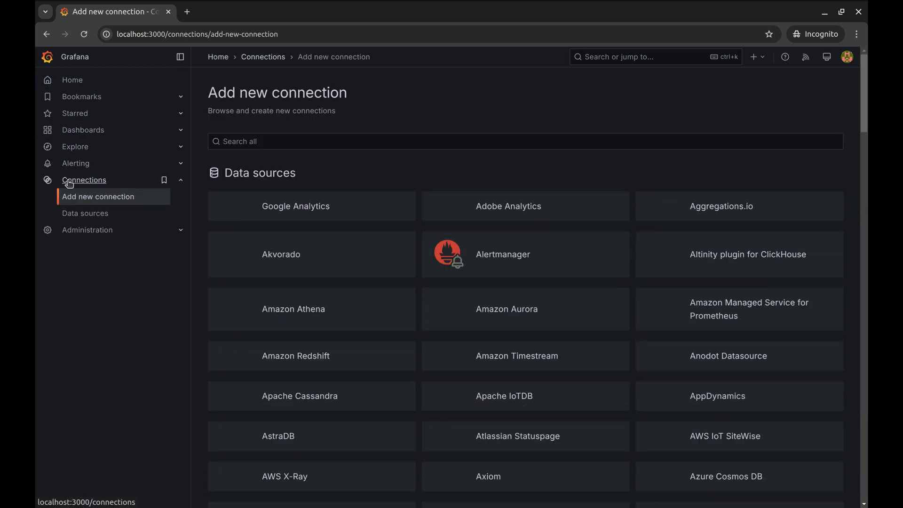
click(291, 141)
text(loki)
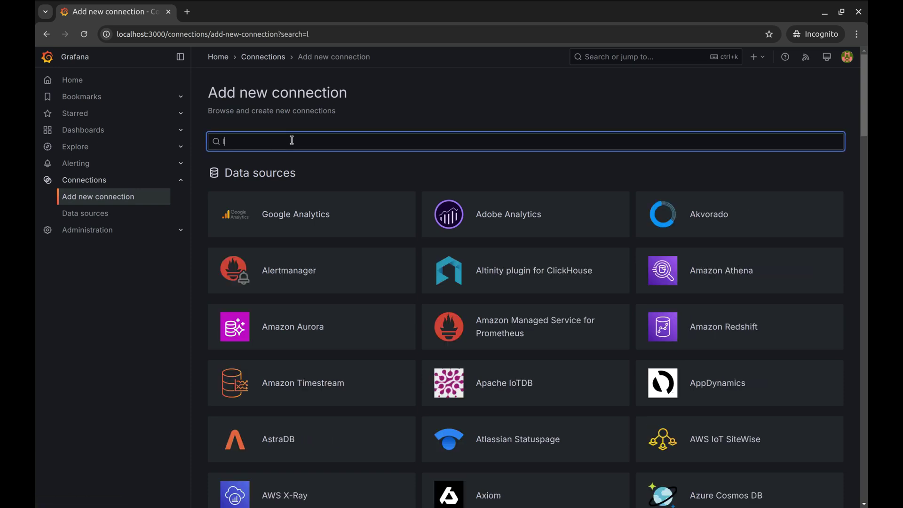
click(278, 224)
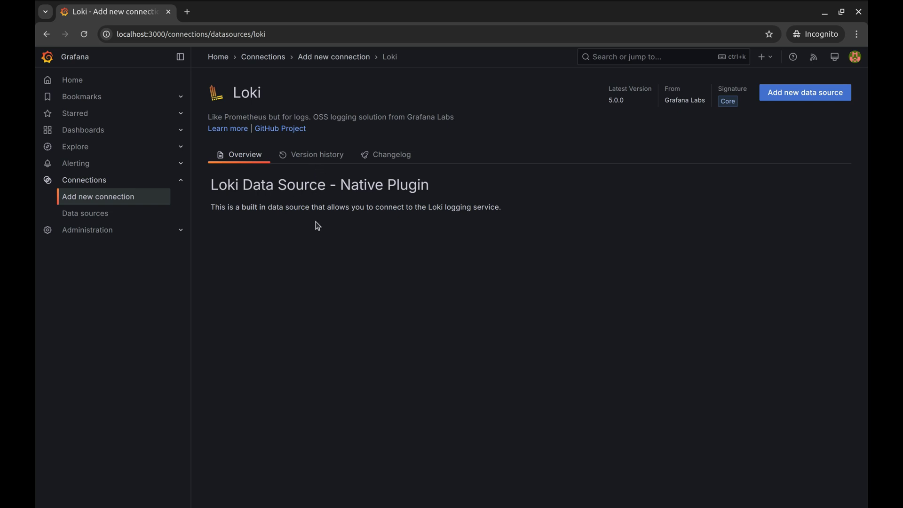
click(821, 96)
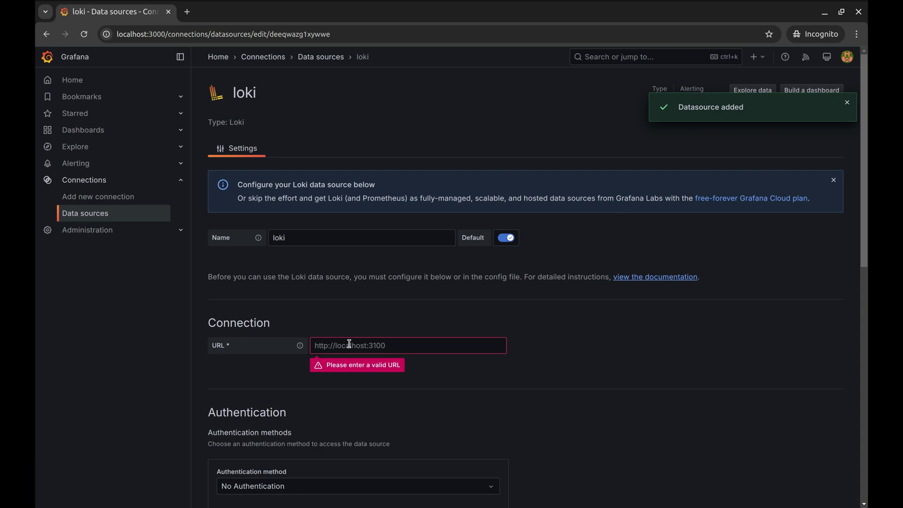
click(343, 345)
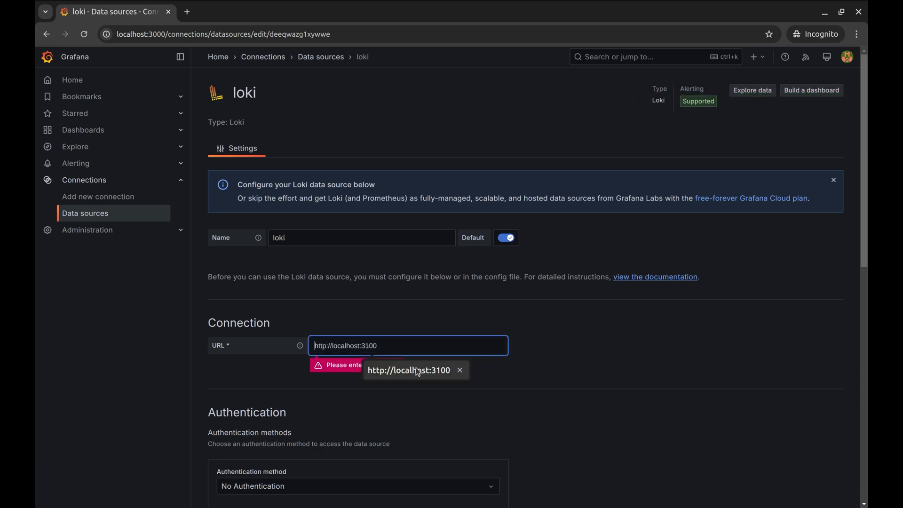
click(440, 369)
click(538, 348)
scroll(540, 352, down, 10)
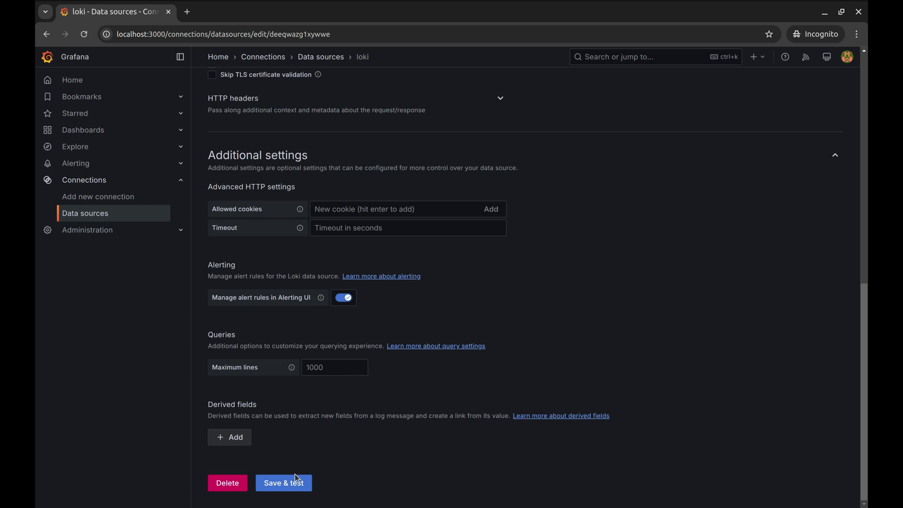
click(288, 484)
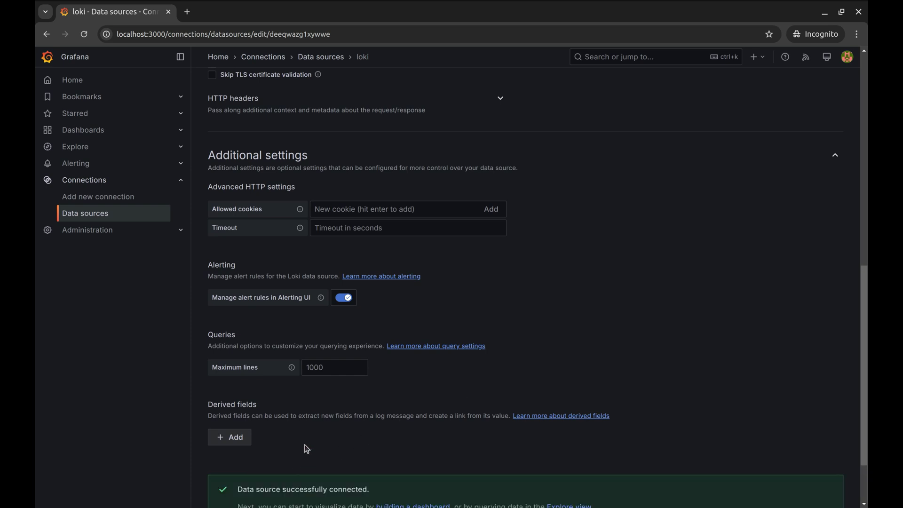
scroll(306, 447, down, 2)
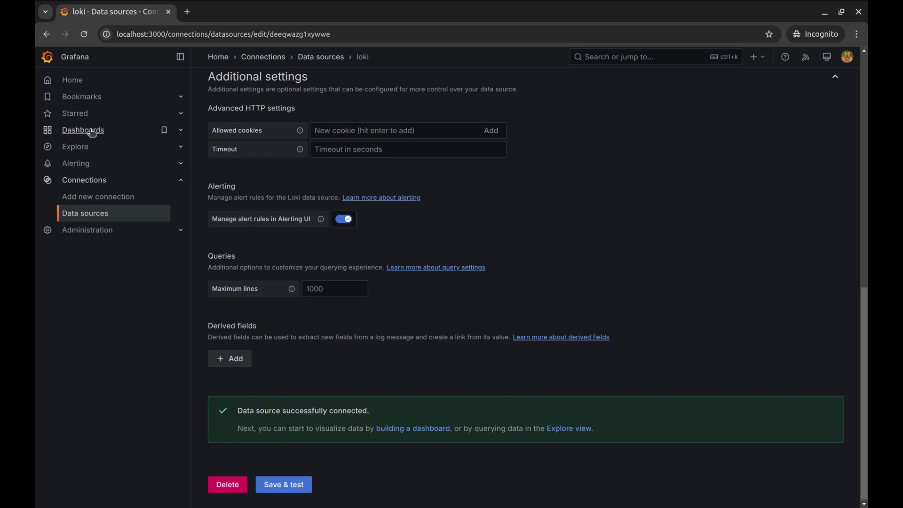
In Explore, filter loki by label job = application and run the query
click(78, 147)
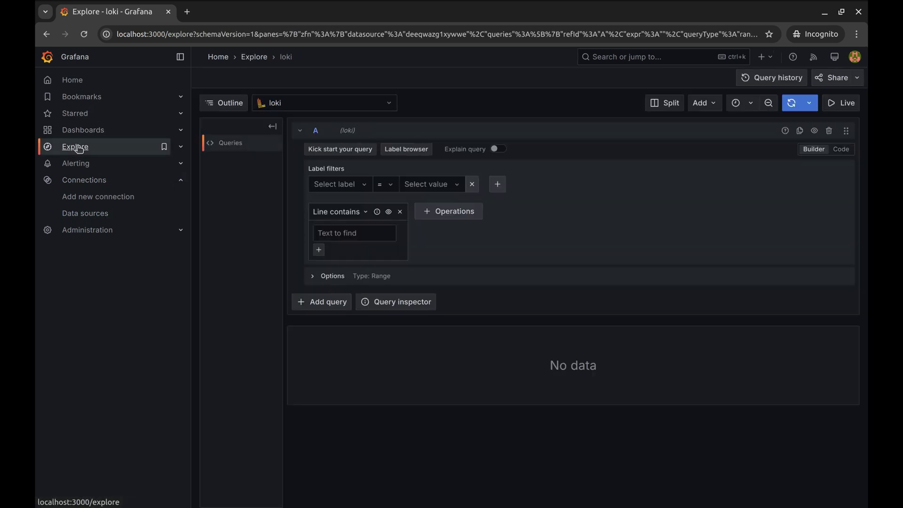
click(364, 185)
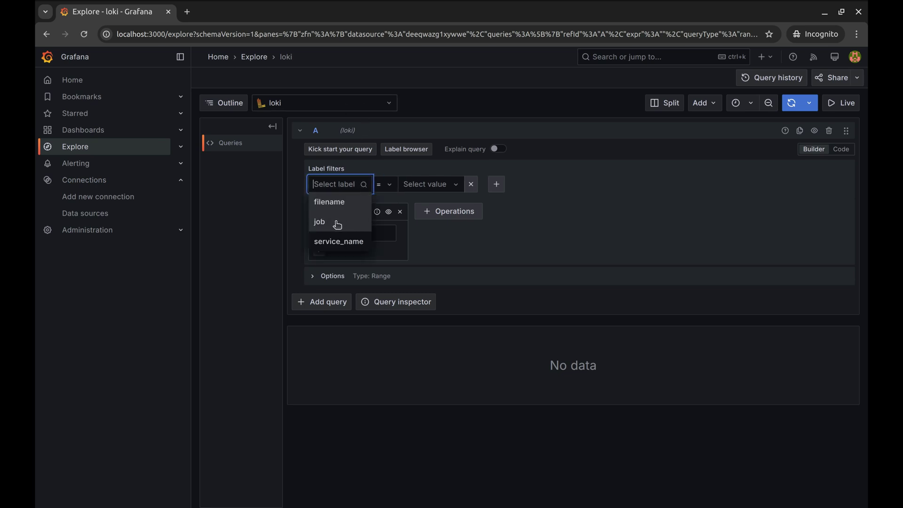
click(337, 224)
click(425, 187)
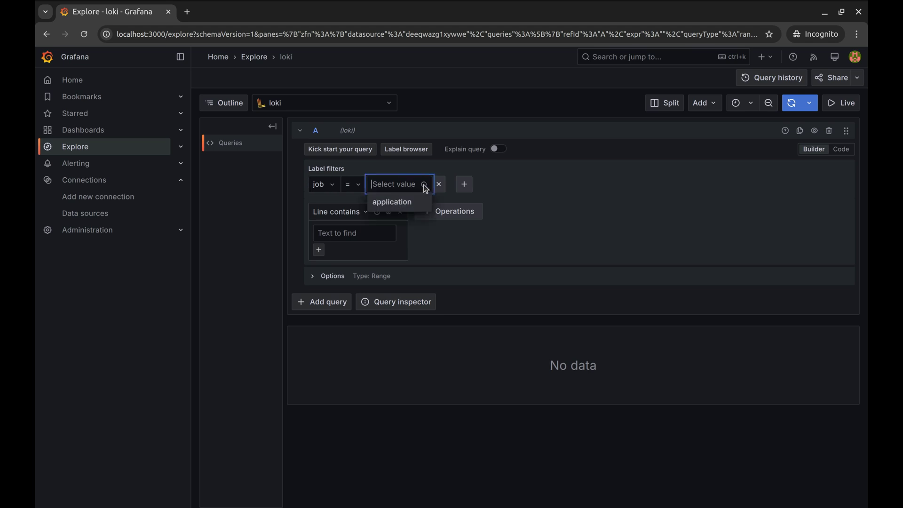
click(402, 205)
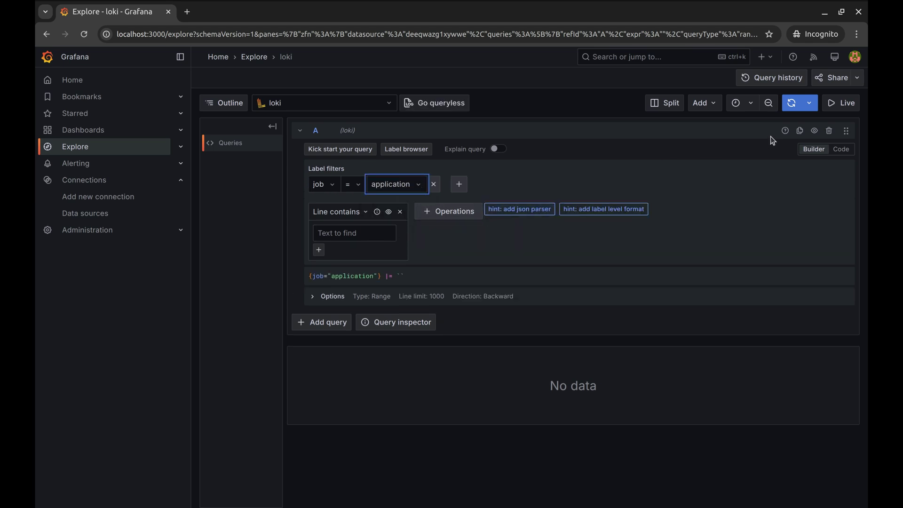
click(792, 103)
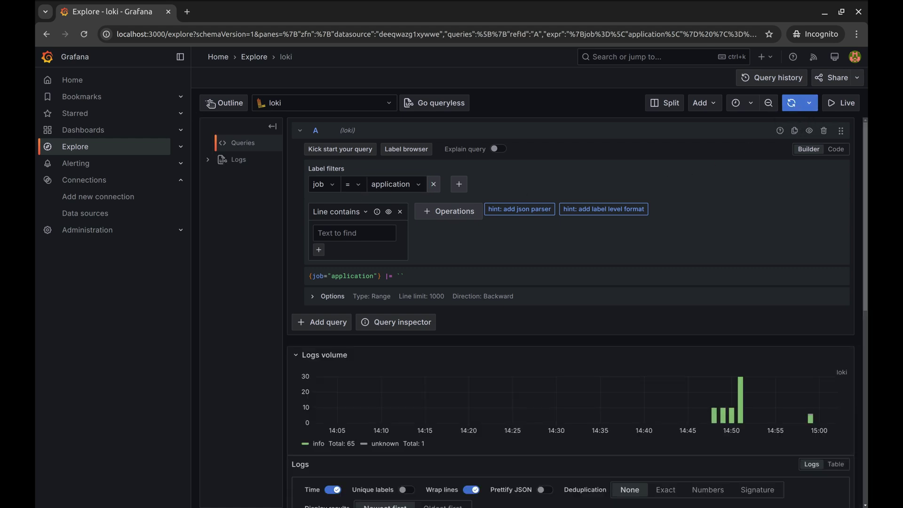
Collapse the sidebar and scroll through the 66 application JSON log lines
click(180, 57)
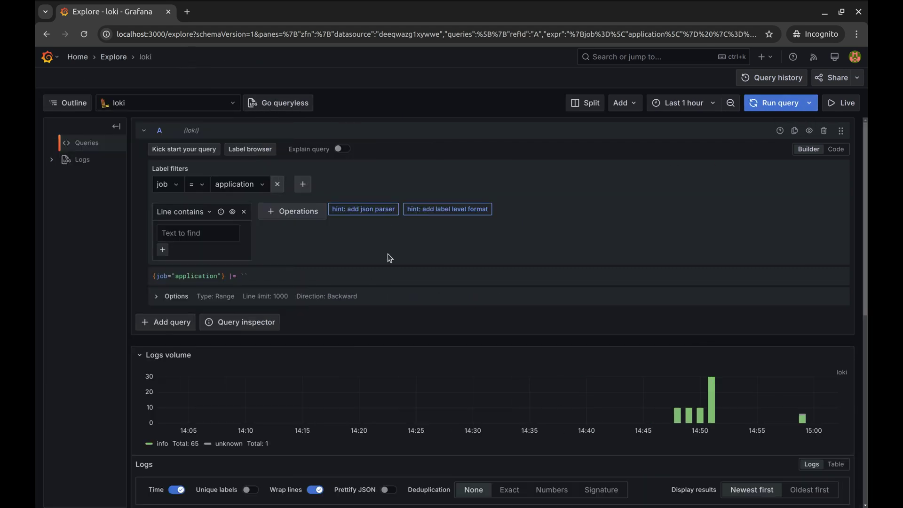
scroll(388, 253, down, 3)
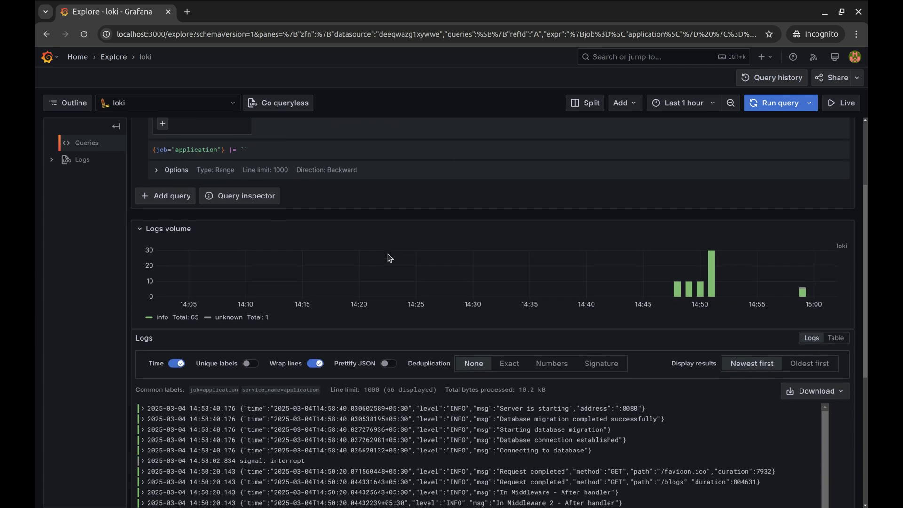
mouse_move(806, 295)
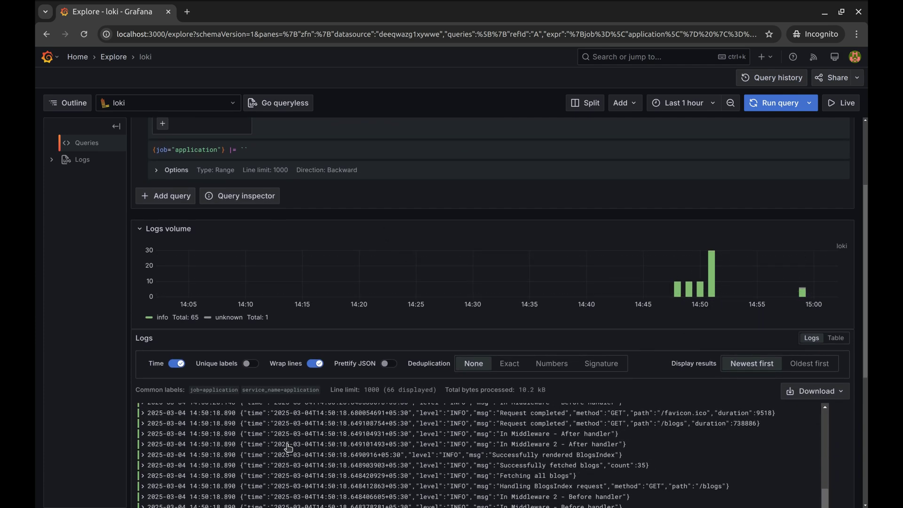
scroll(356, 353, down, 5)
scroll(356, 353, down, 1)
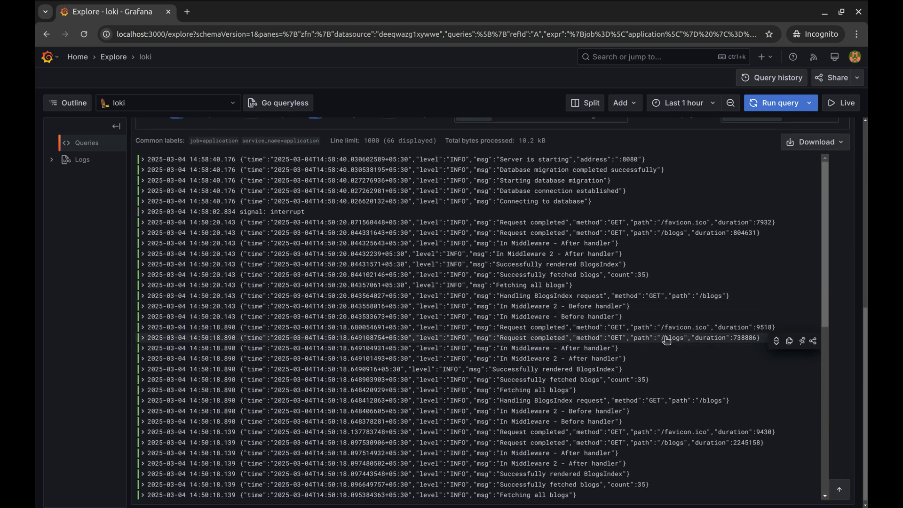
scroll(666, 341, up, 10)
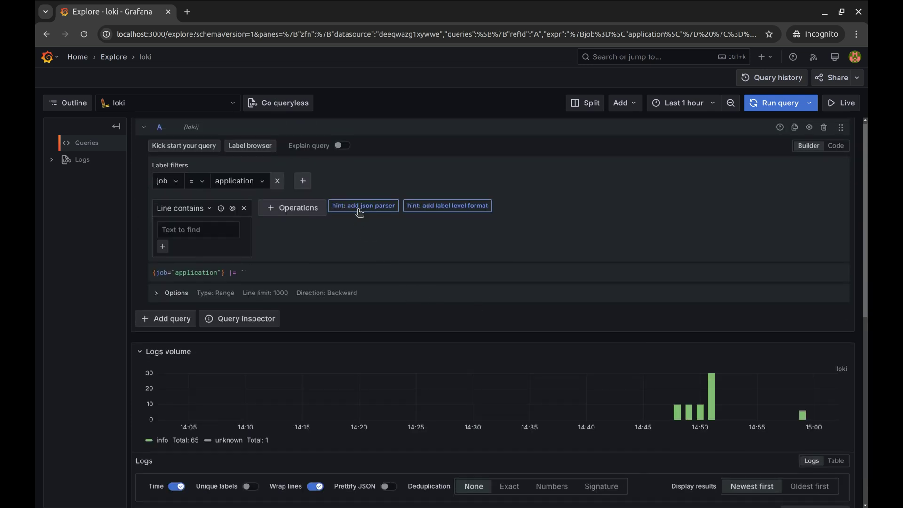
Add a json parser and a level label filter for INFO to the {job="application"} query
click(357, 206)
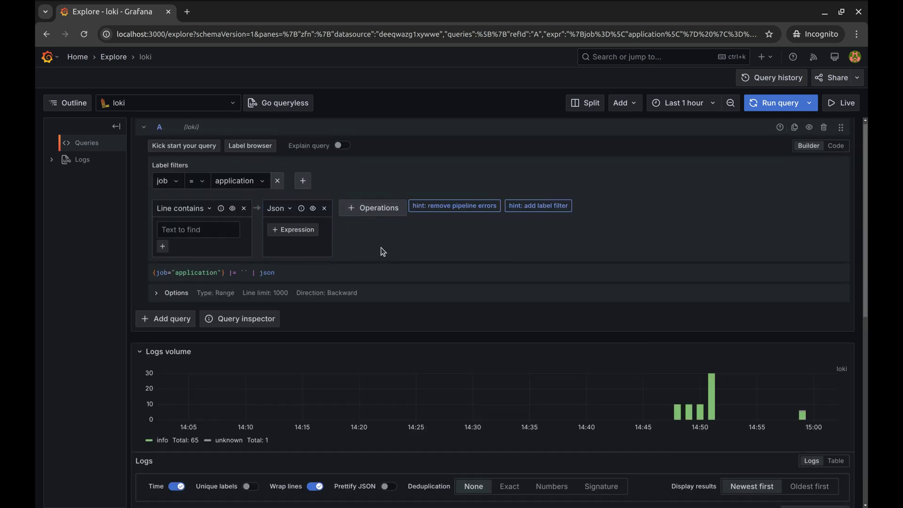
scroll(396, 251, down, 1)
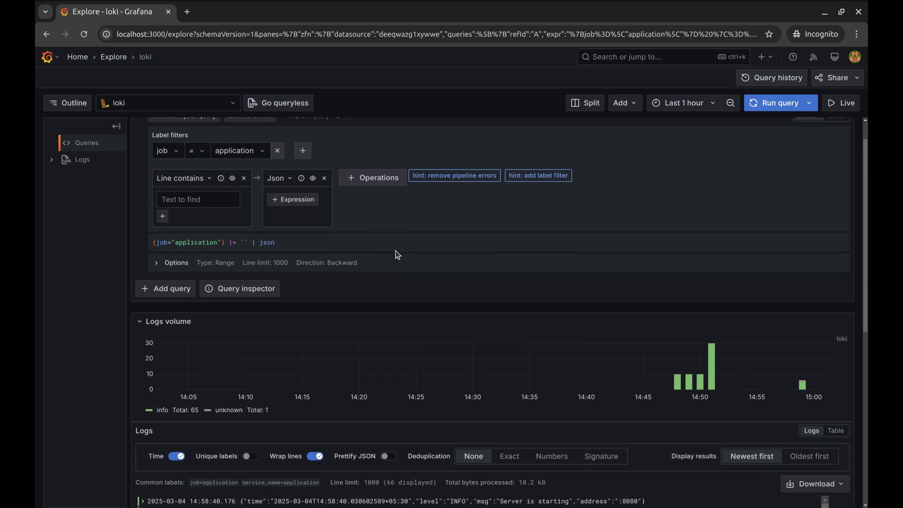
scroll(395, 253, up, 1)
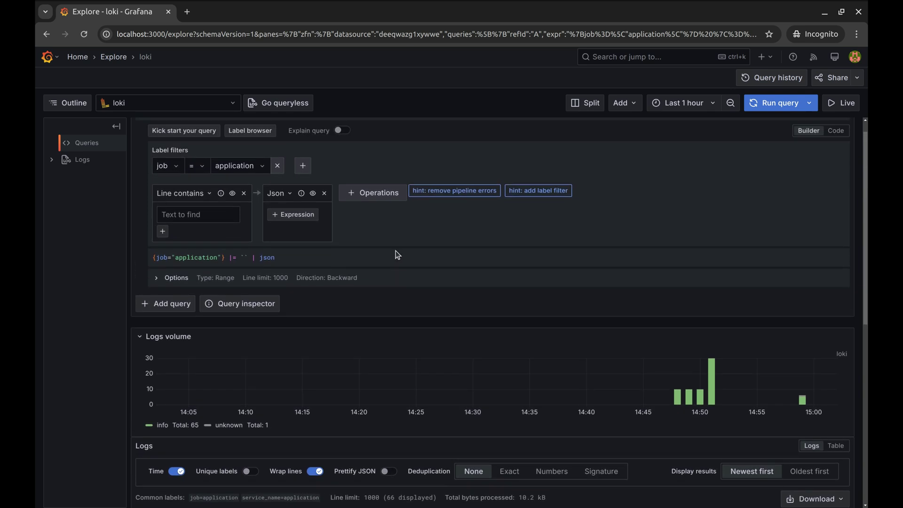
click(534, 196)
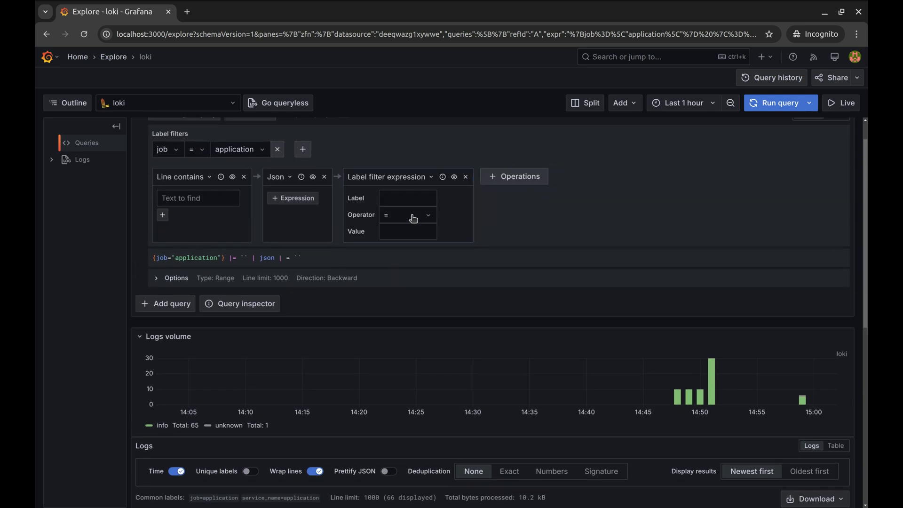
scroll(420, 319, down, 4)
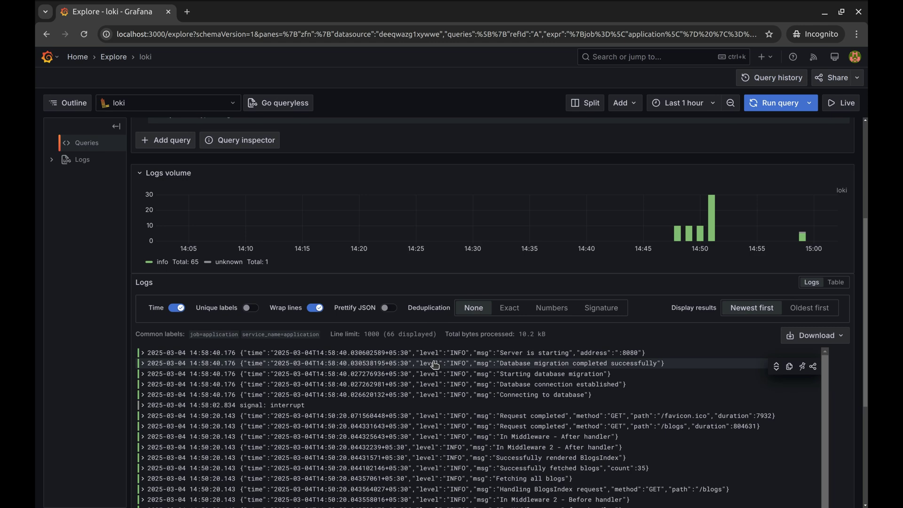
scroll(435, 364, up, 5)
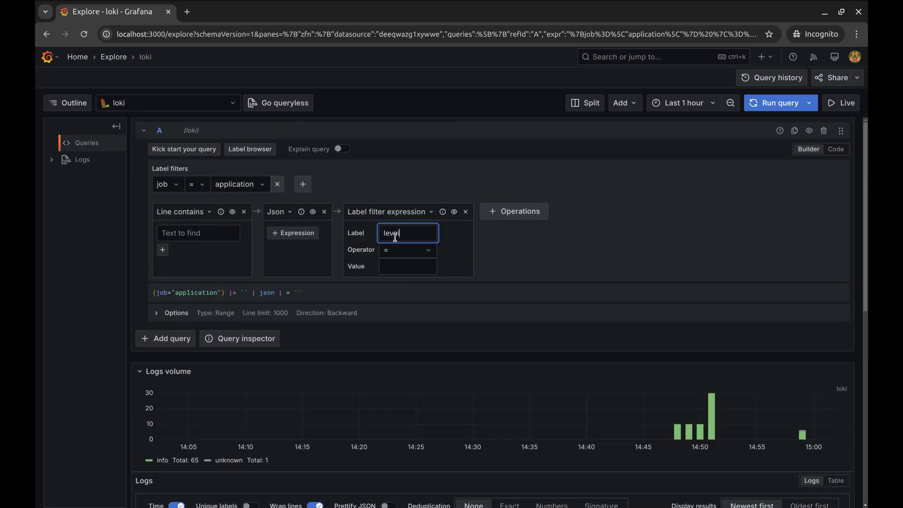
click(403, 263)
click(402, 262)
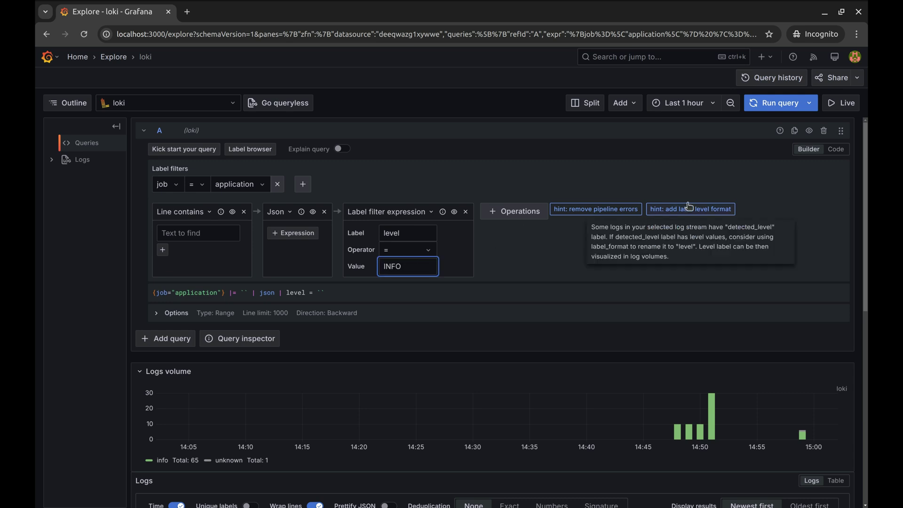
click(769, 104)
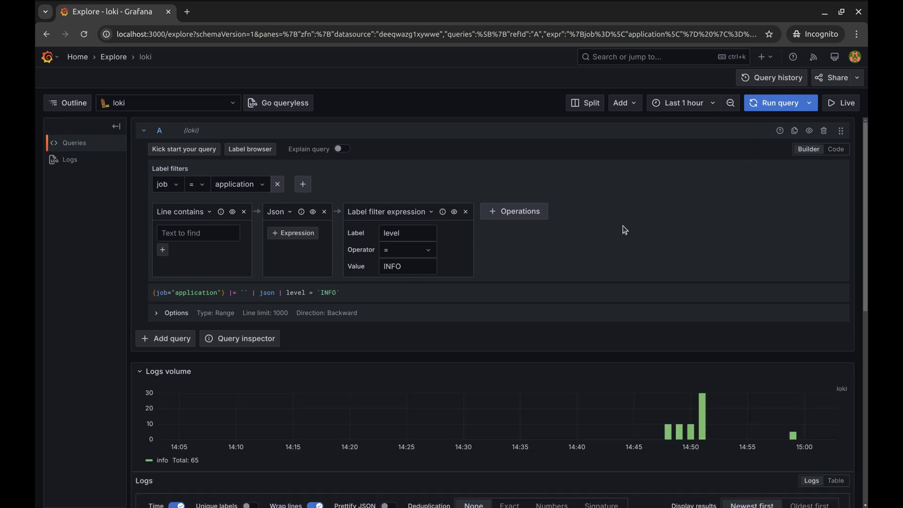
scroll(478, 381, down, 5)
scroll(479, 384, down, 2)
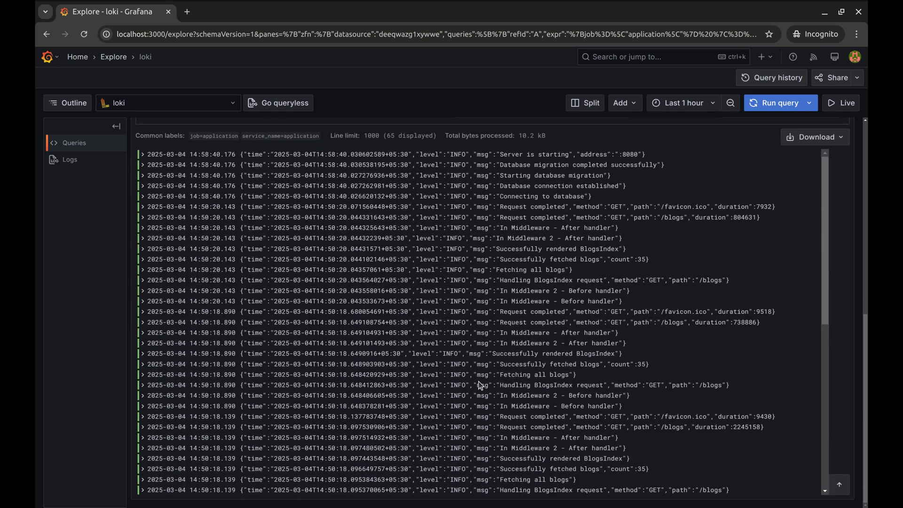
scroll(480, 385, up, 8)
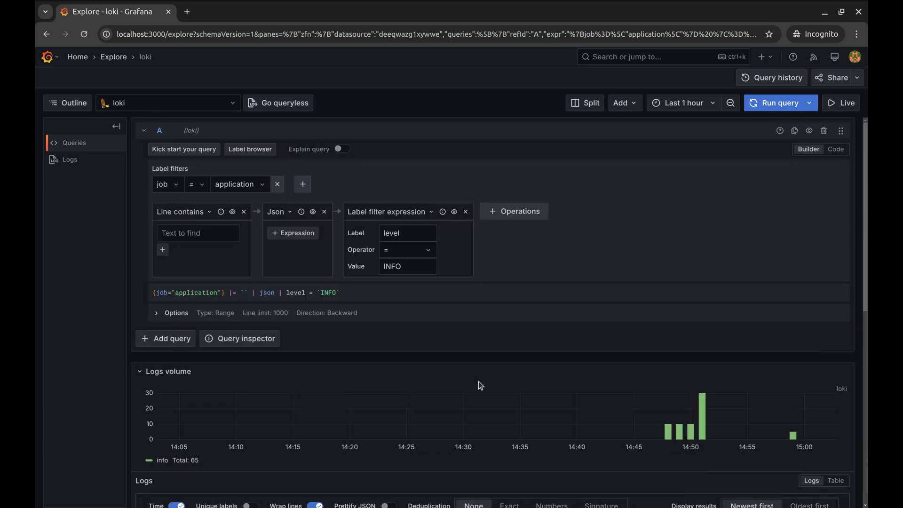